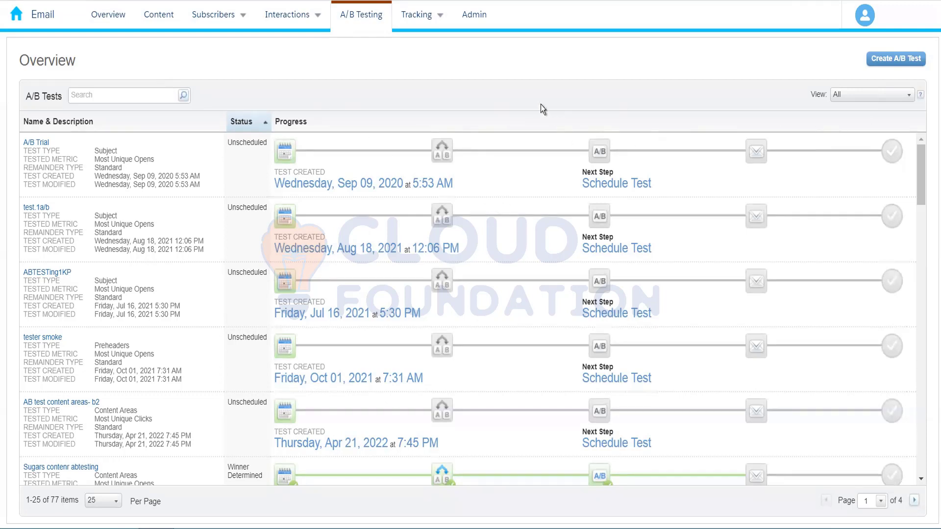
# Create a new A/B test named "Subject Line for Publication List".
pyautogui.click(895, 60)
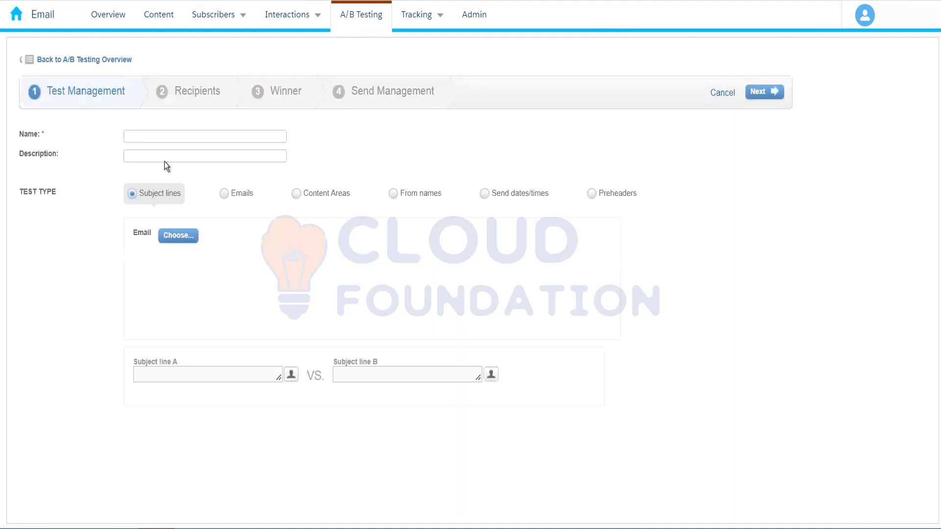
pyautogui.click(159, 136)
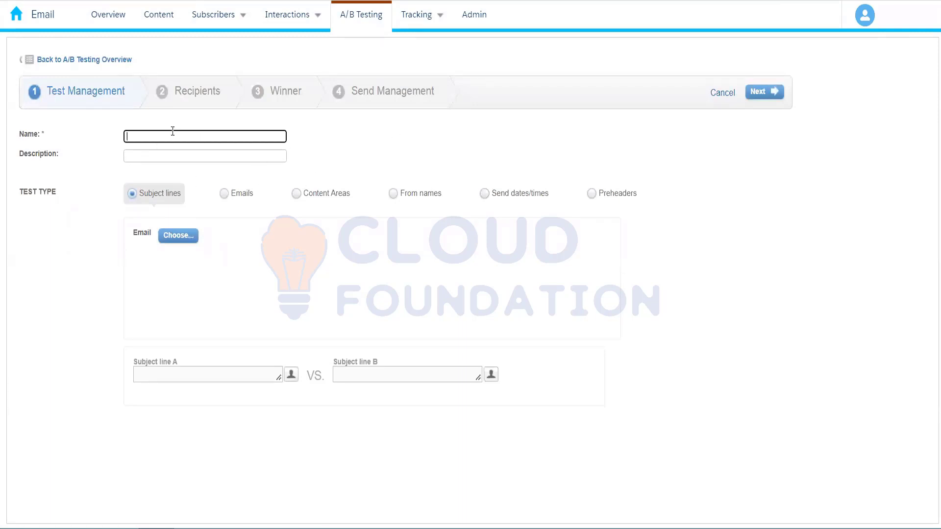
pyautogui.write('Subject Line for Publication List')
pyautogui.click(328, 279)
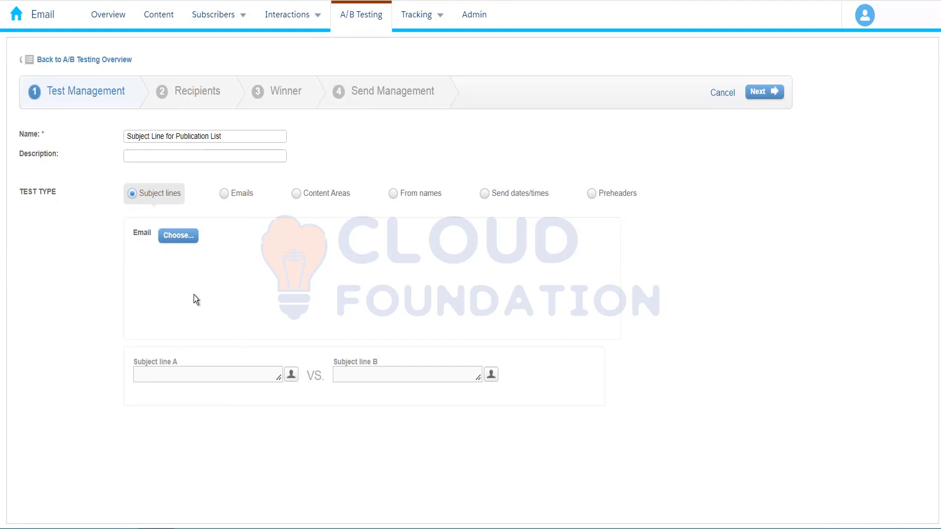
# Examine the settings of the other test types, from Emails through Preheaders, and return to the Subject lines type.
pyautogui.click(224, 194)
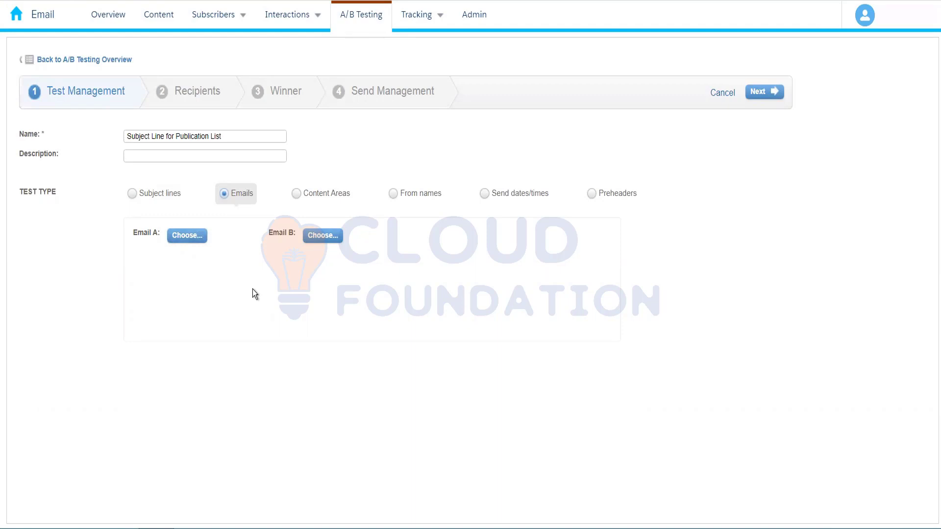
pyautogui.click(335, 190)
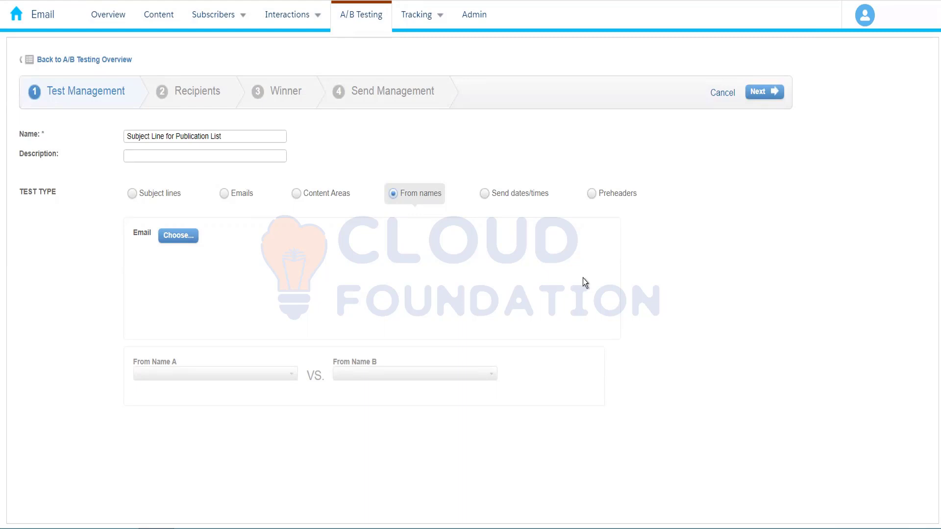
pyautogui.click(513, 197)
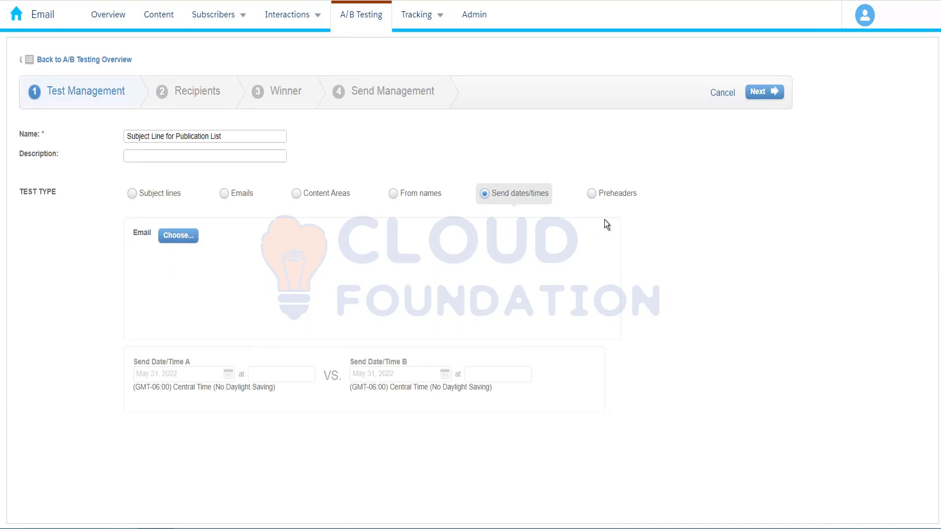
pyautogui.click(593, 195)
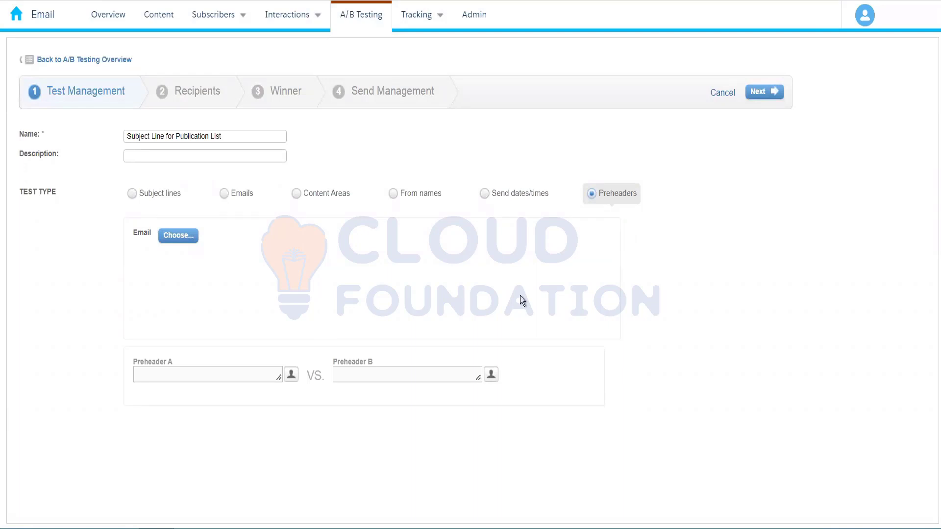
pyautogui.click(145, 195)
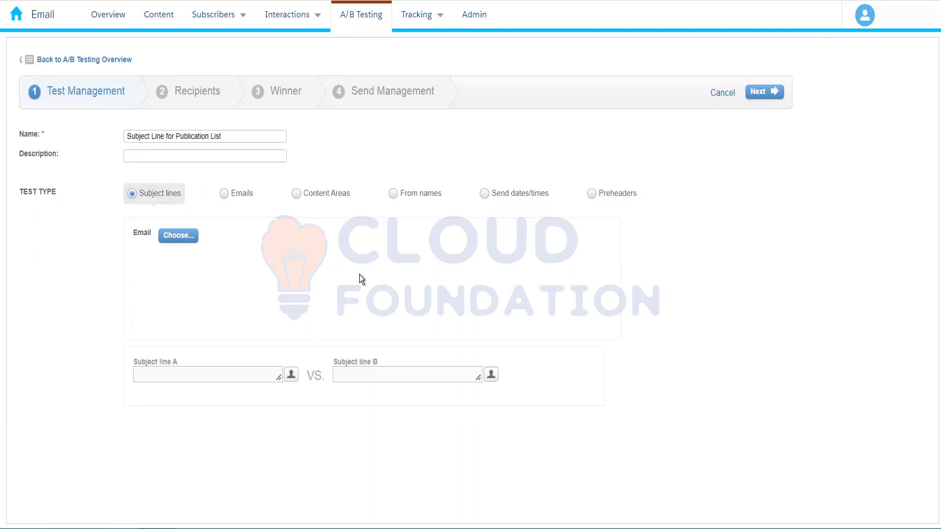
# Choose the Content Builder email "Publication List Demo" from the trainer's folder prefixed 004 as the email under test.
pyautogui.click(181, 239)
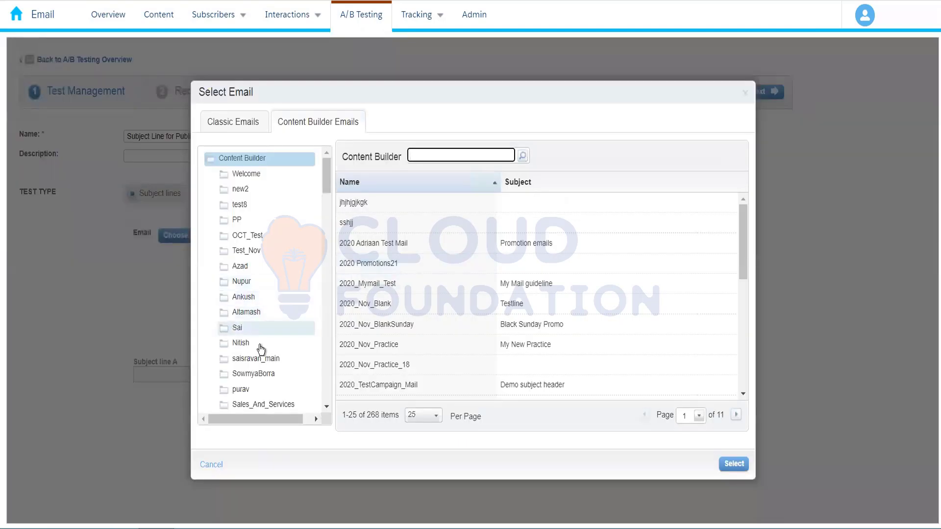
pyautogui.moveTo(326, 181); pyautogui.dragTo(325, 265)
pyautogui.hotkey('ctrl', 'f')
pyautogui.write('rahul')
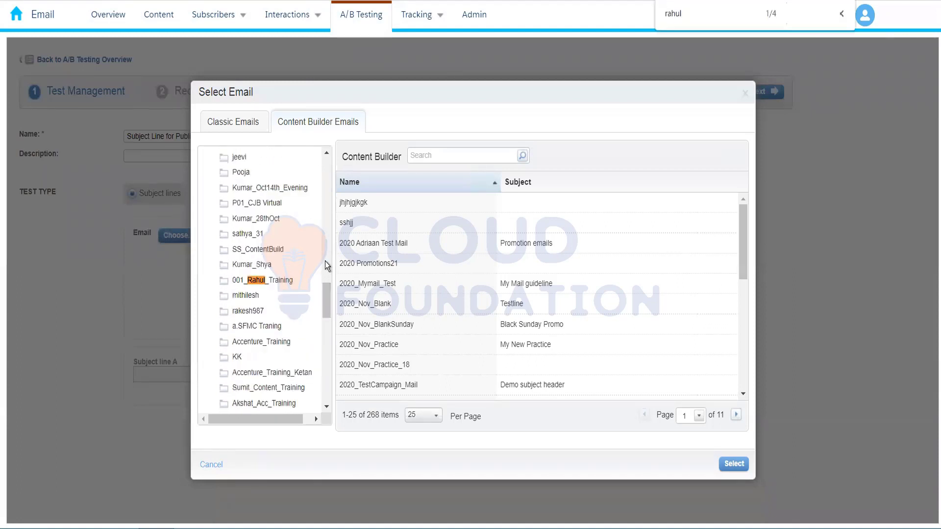
pyautogui.press('Return')
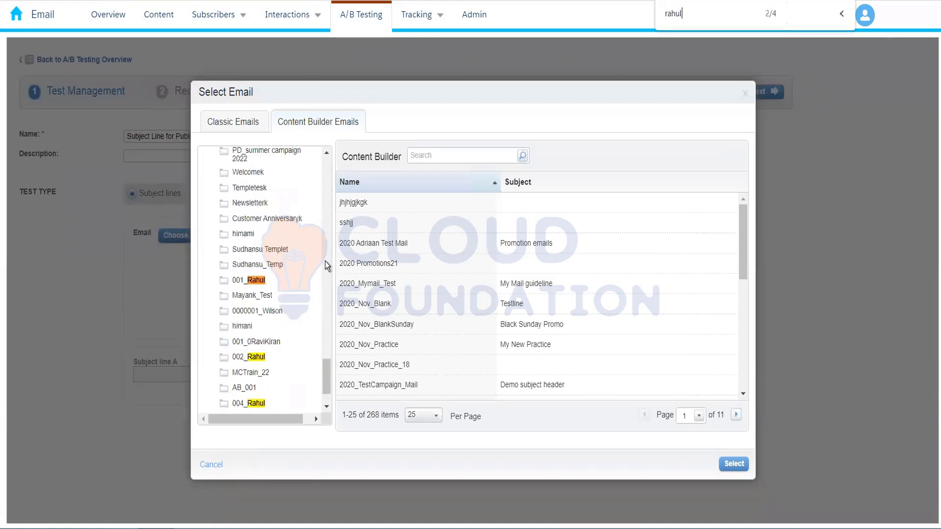
pyautogui.click(255, 404)
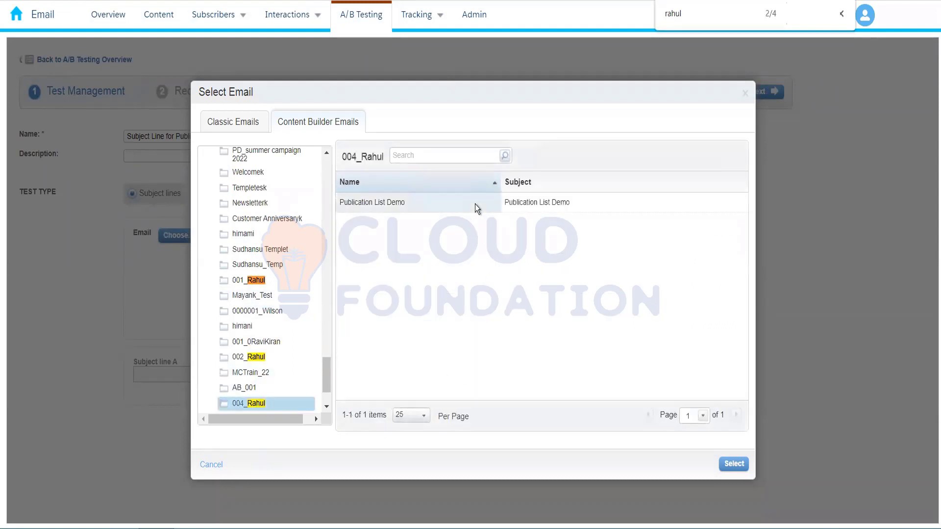
pyautogui.click(475, 204)
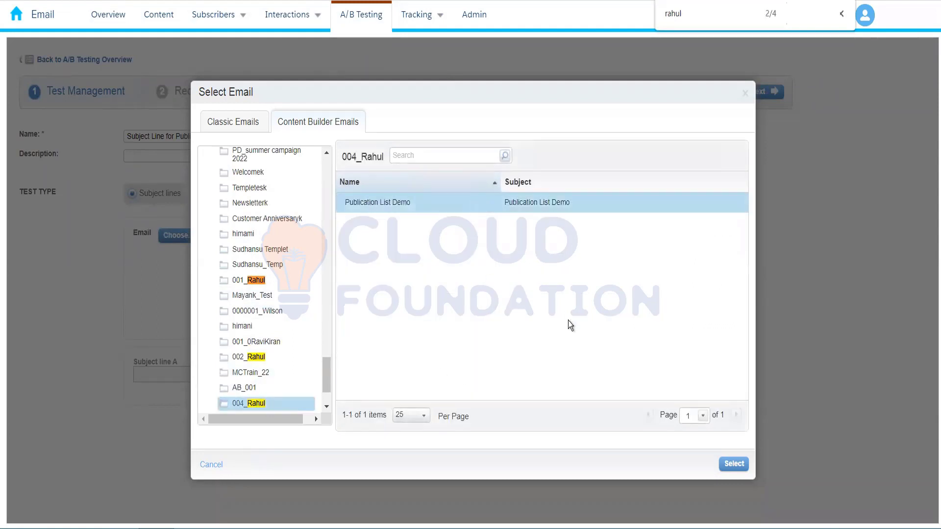
pyautogui.click(734, 464)
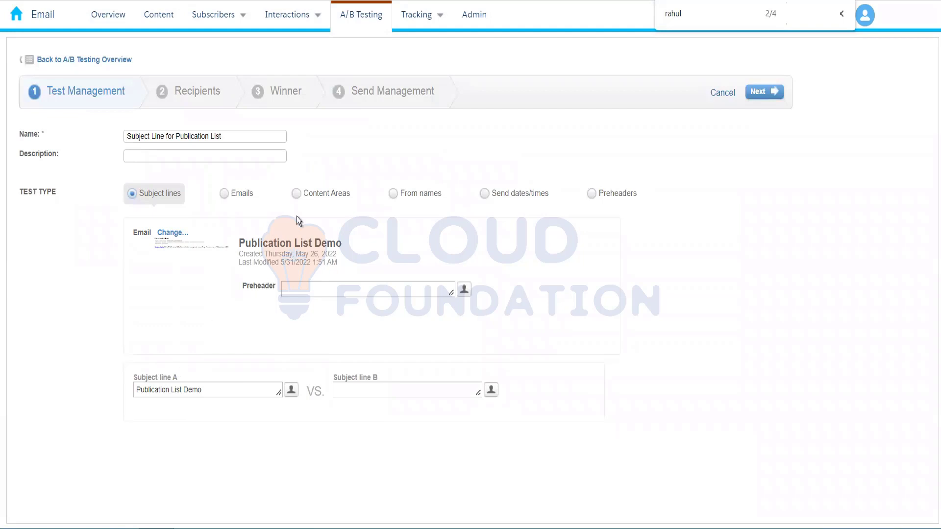
# Set subject line B to "Publication List Tutorial" and continue to the Recipients stage.
pyautogui.click(375, 390)
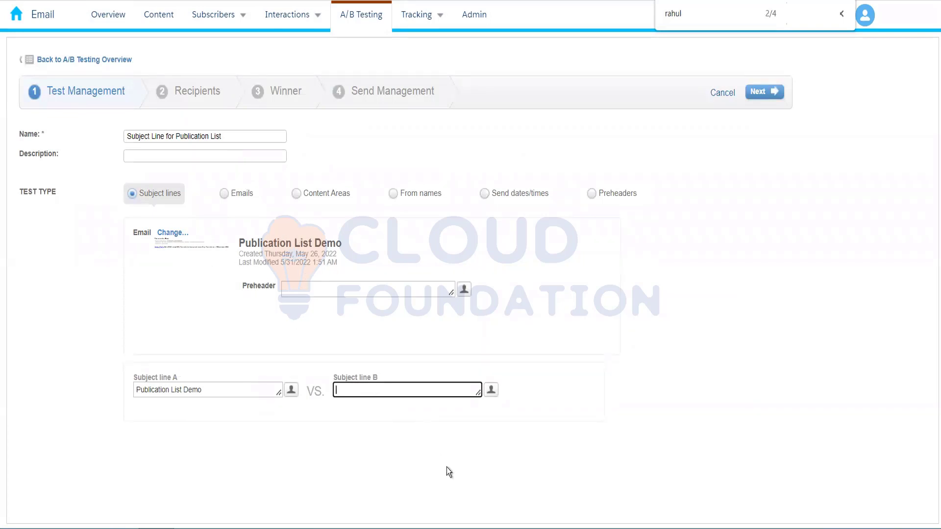
pyautogui.write('Publication List Tutorial')
pyautogui.click(327, 375)
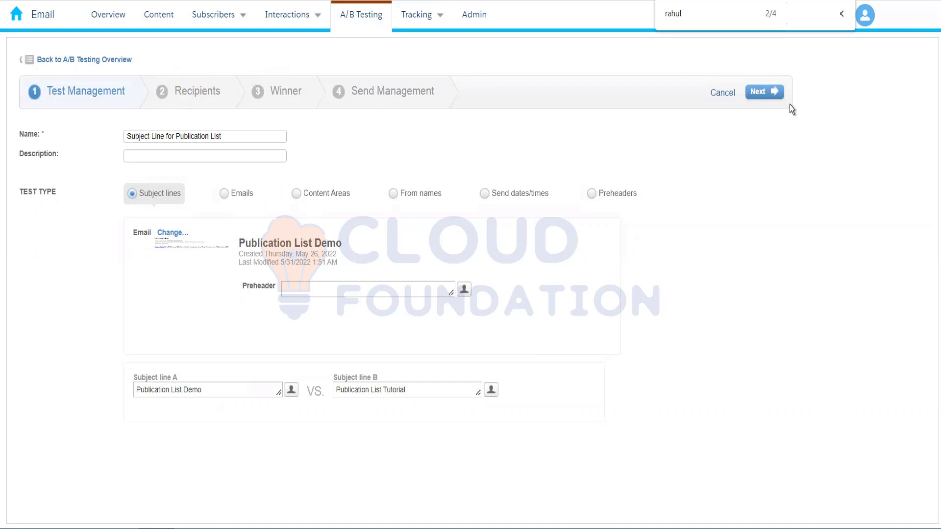
pyautogui.click(763, 95)
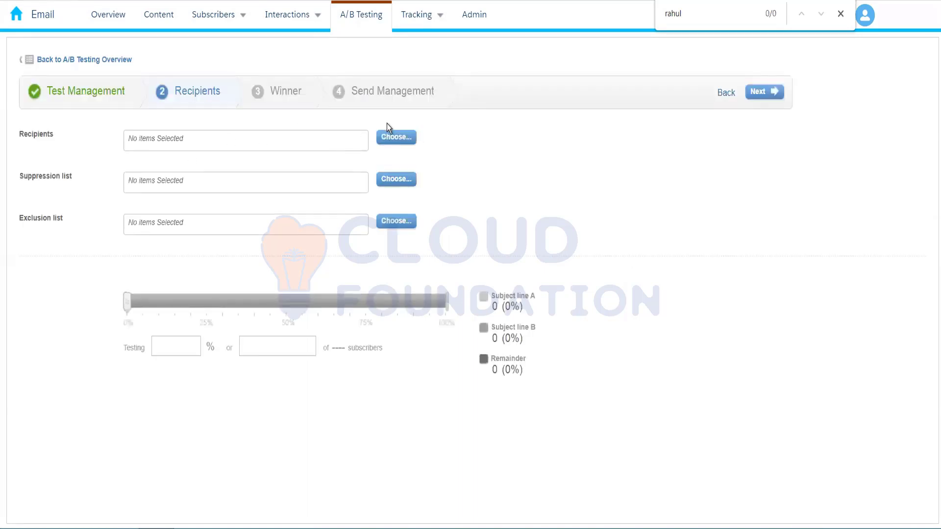
# Choose the Amazon_Customers data extension from the trainer's 004 folder as recipients and continue to the Winner stage.
pyautogui.click(391, 138)
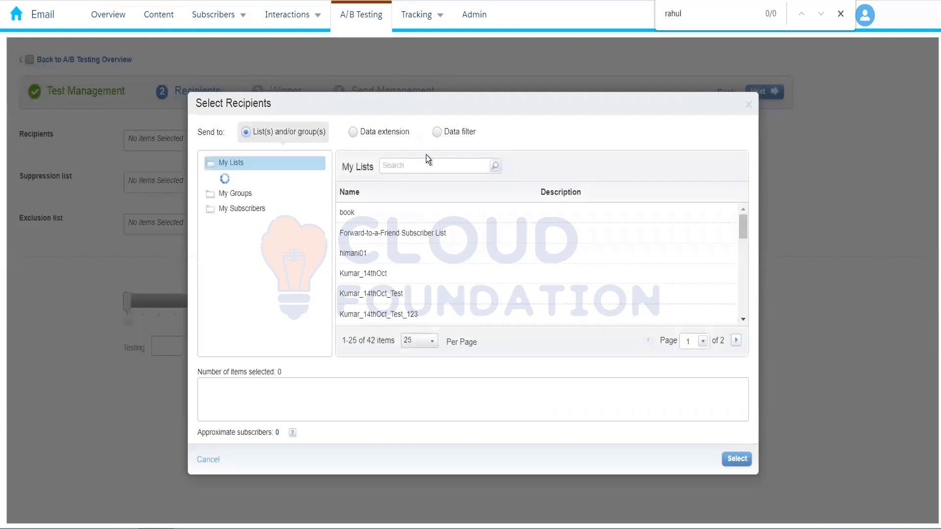
pyautogui.click(353, 134)
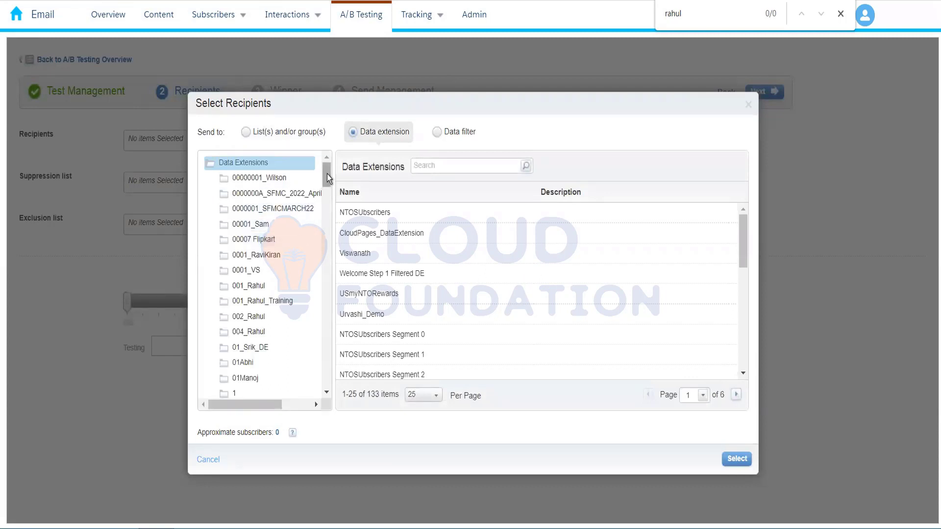
pyautogui.click(255, 333)
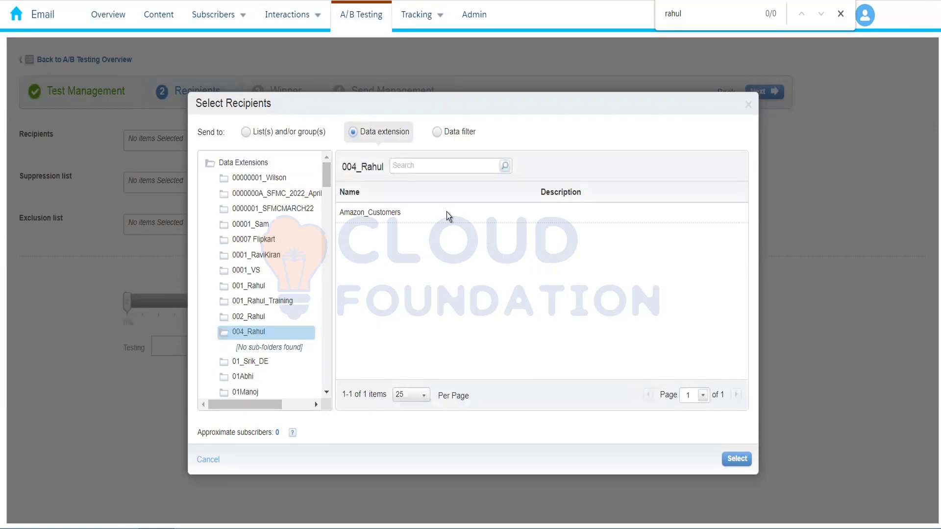
pyautogui.click(445, 211)
pyautogui.click(736, 459)
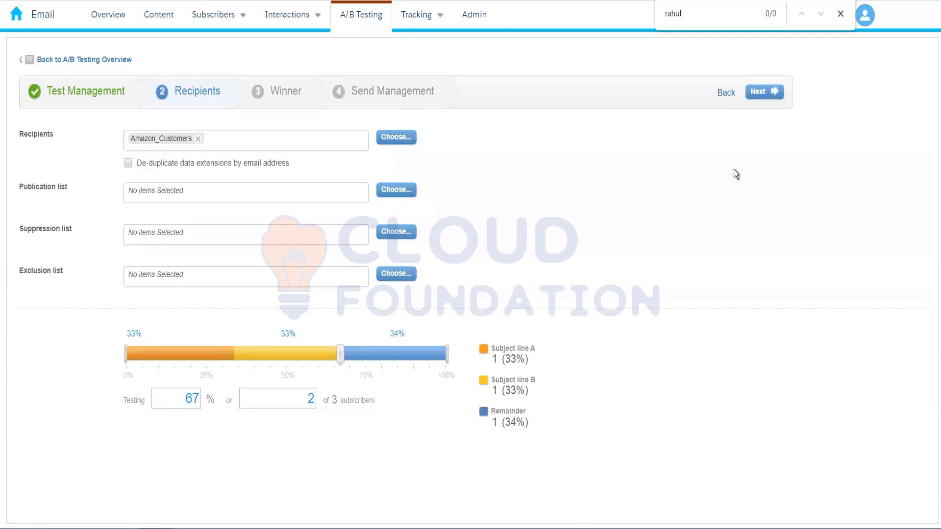
pyautogui.click(771, 96)
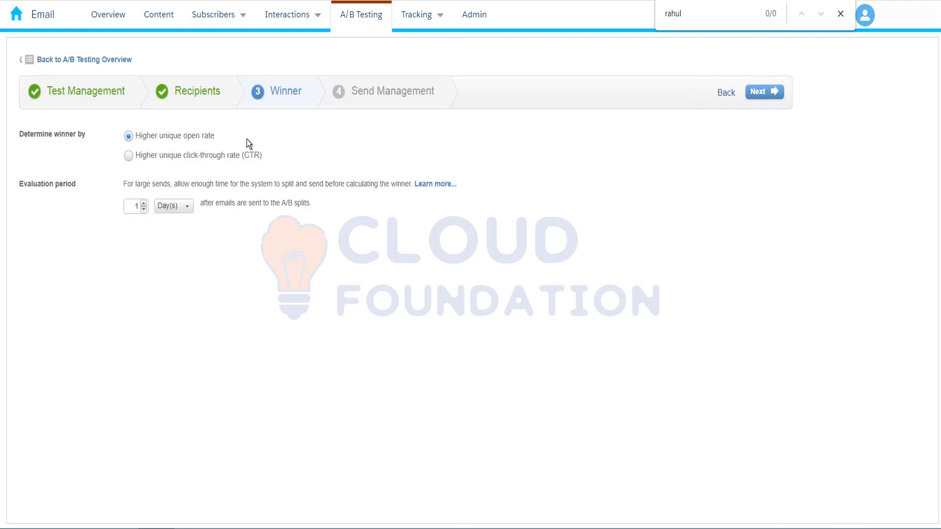
# Check the available evaluation period units, keep Day(s), and continue to the Send Management stage.
pyautogui.click(191, 212)
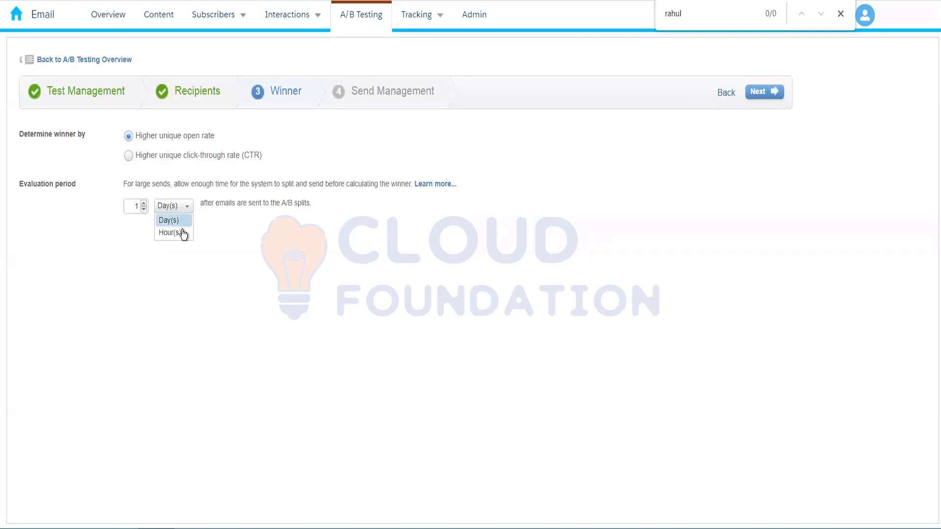
pyautogui.click(155, 209)
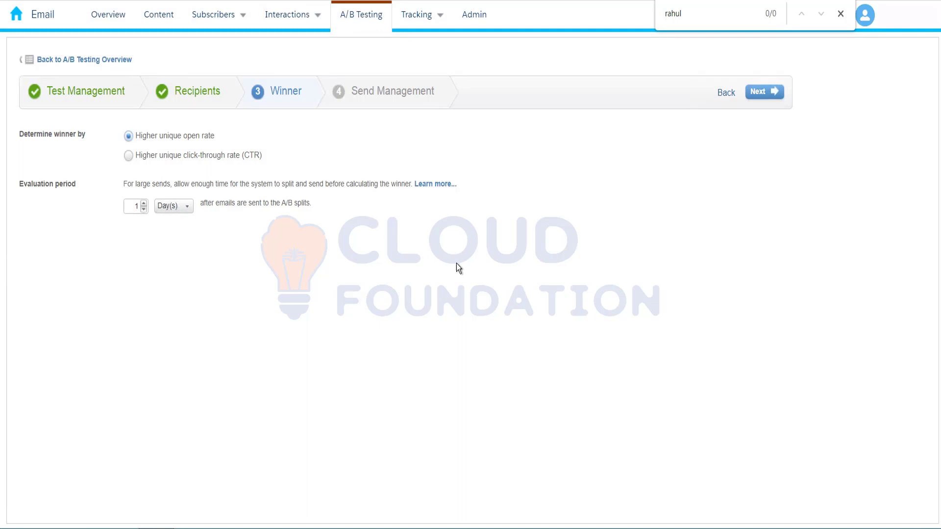
pyautogui.click(767, 93)
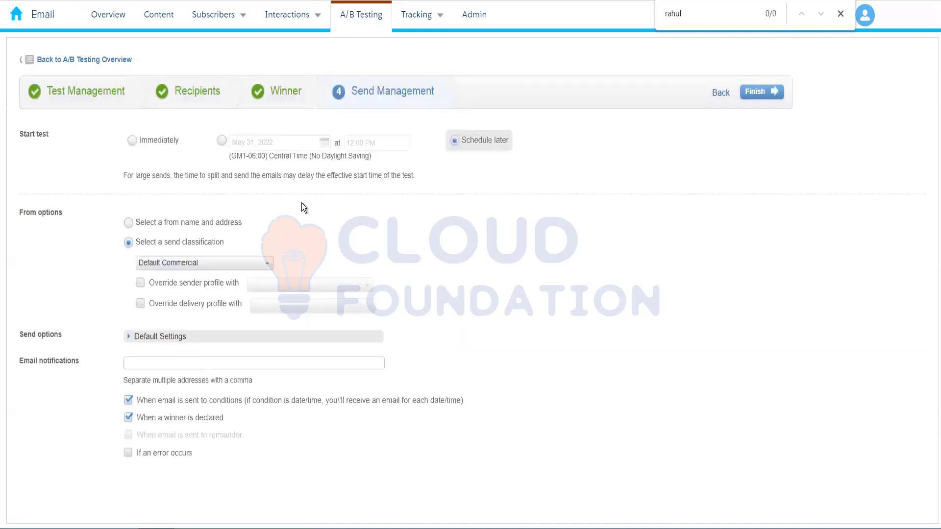
# Set the test to start immediately and the winning email to go to the remainder automatically when a winner is declared.
pyautogui.click(132, 141)
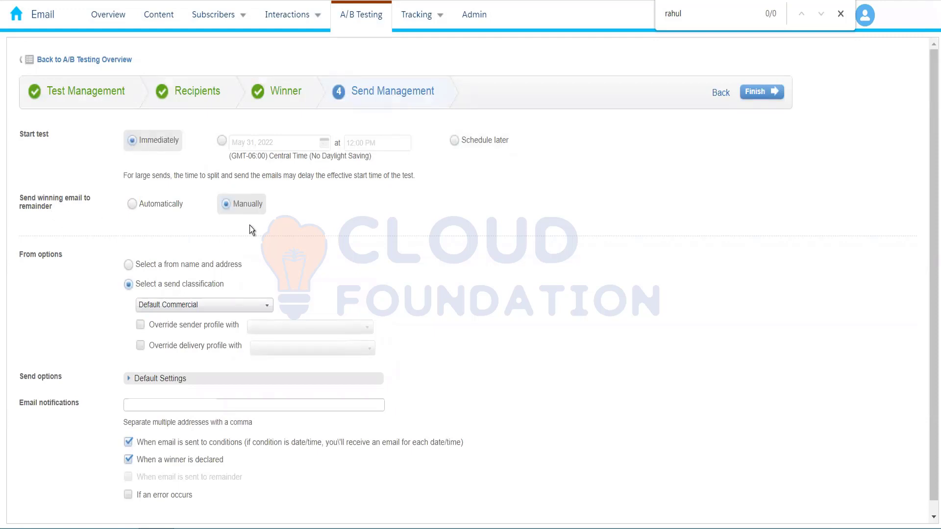
pyautogui.click(137, 211)
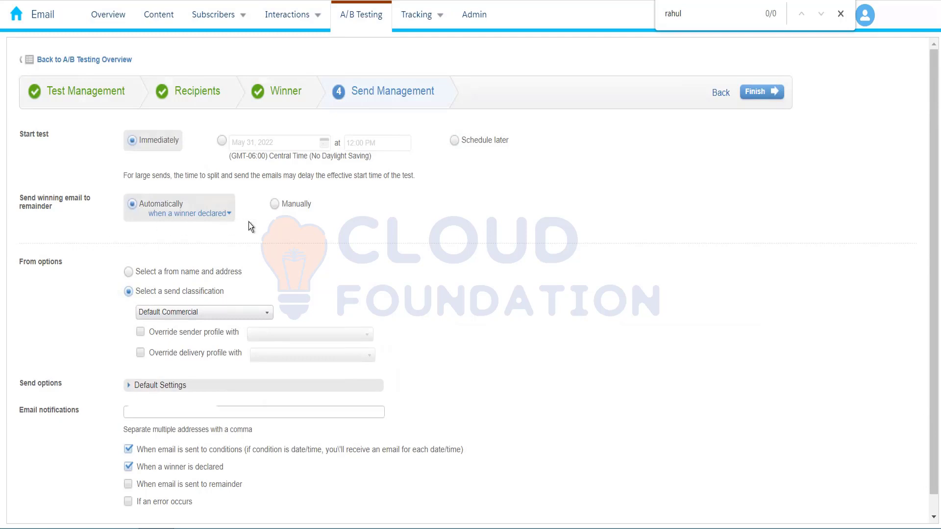
pyautogui.click(275, 204)
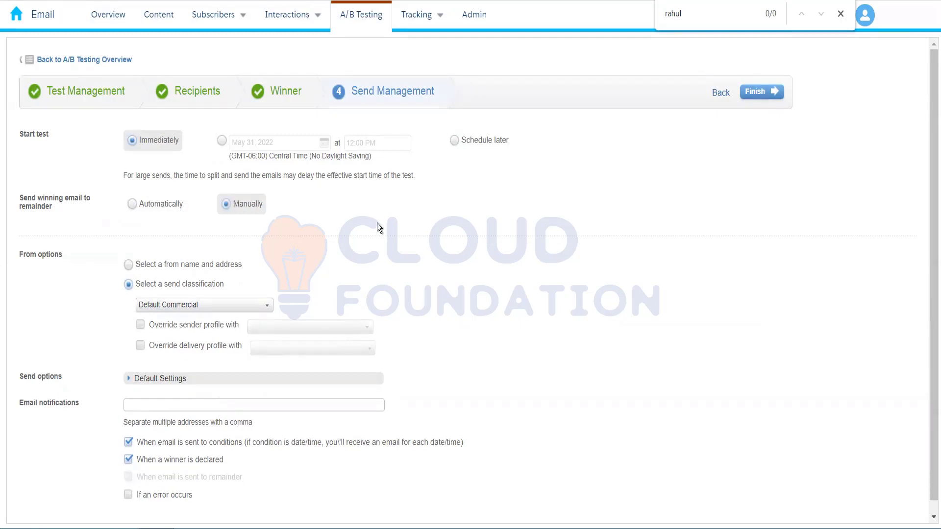
pyautogui.click(131, 205)
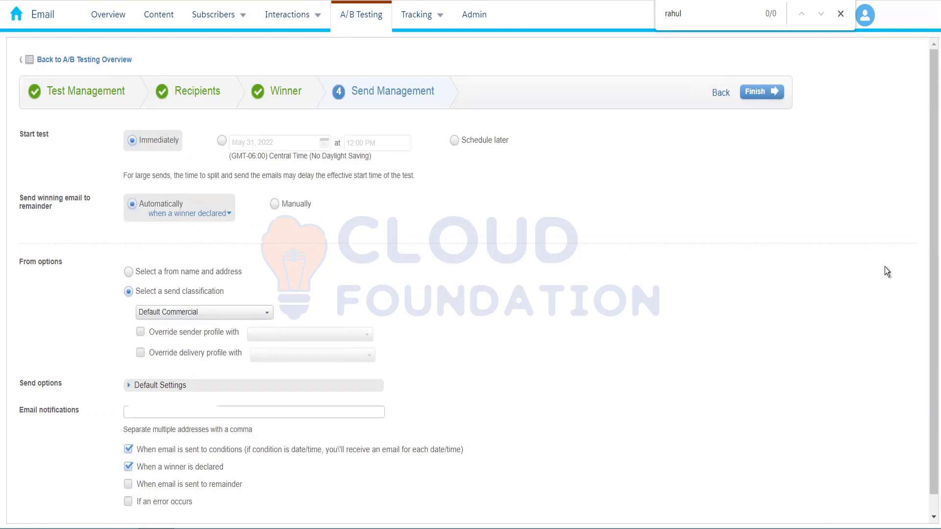
# Set the send classification to Marketing Cloud and expand the default send options.
pyautogui.scroll(-1, 930, 242)
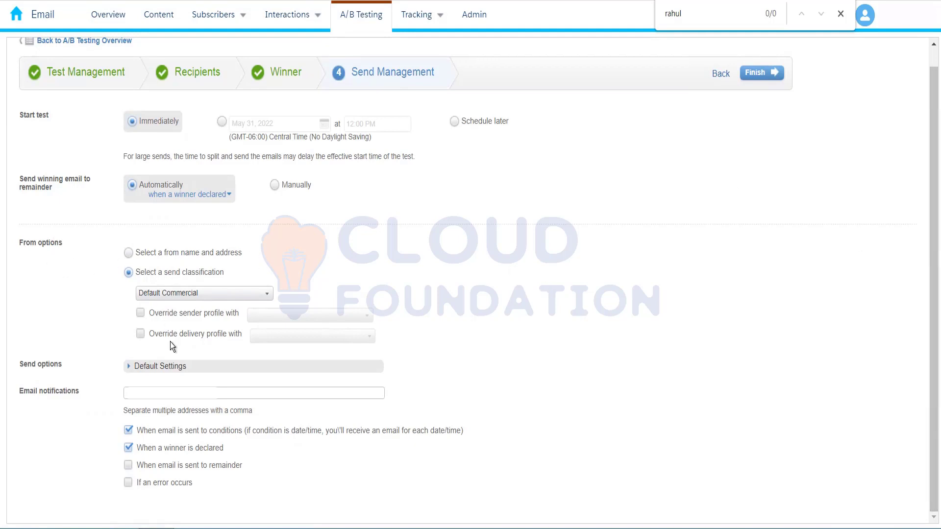
pyautogui.click(231, 294)
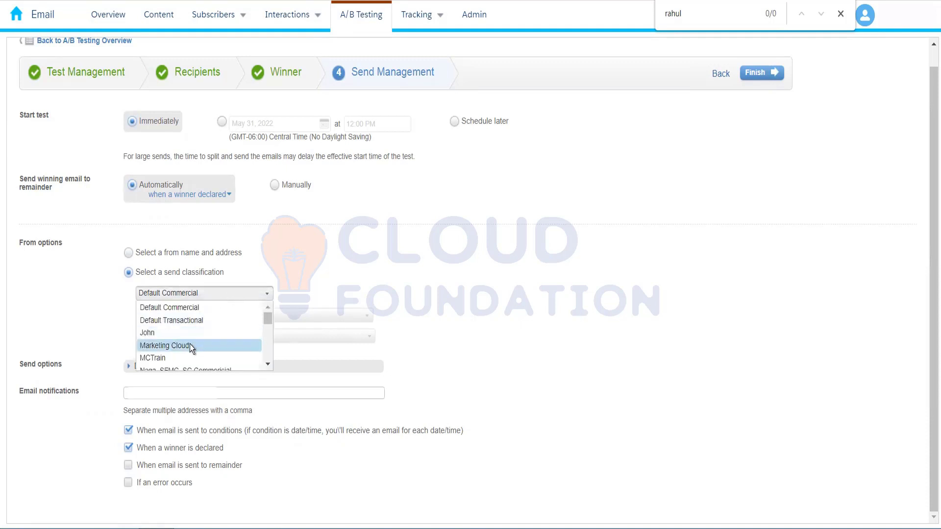
pyautogui.press('Escape')
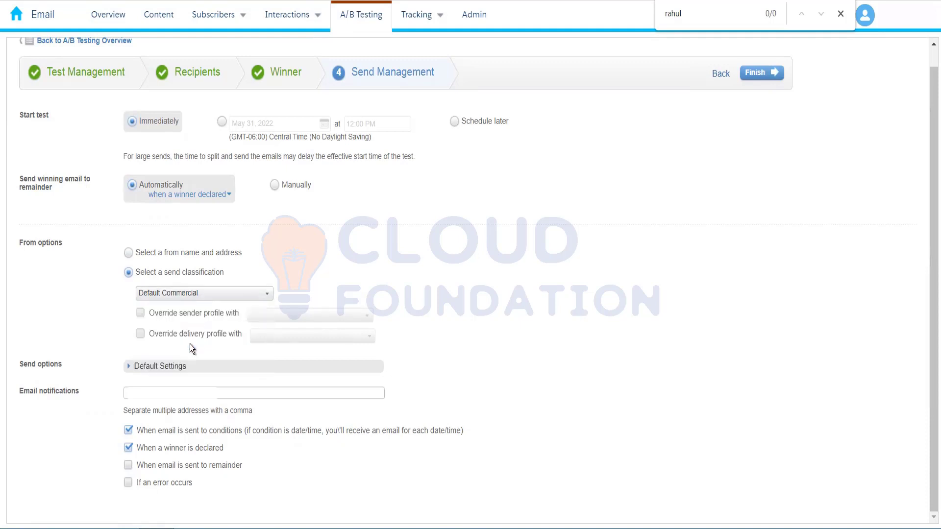
pyautogui.click(204, 295)
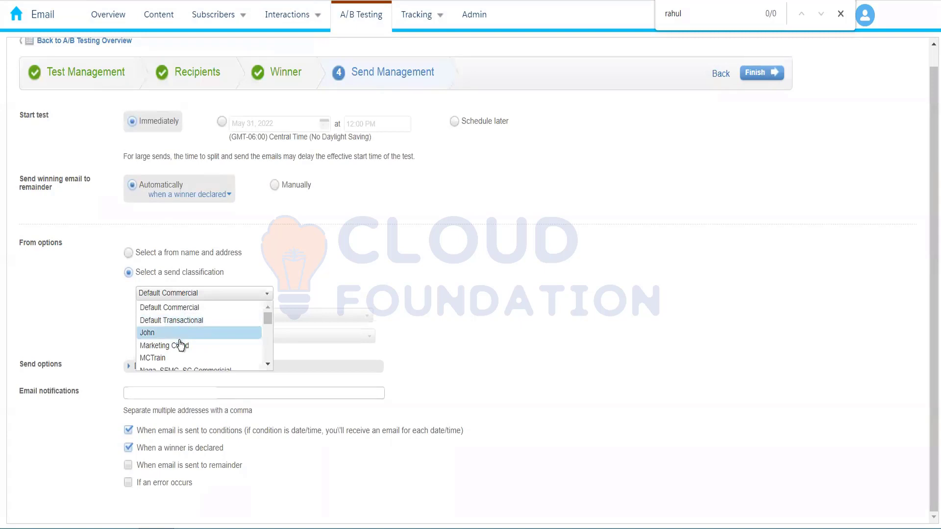
pyautogui.click(180, 346)
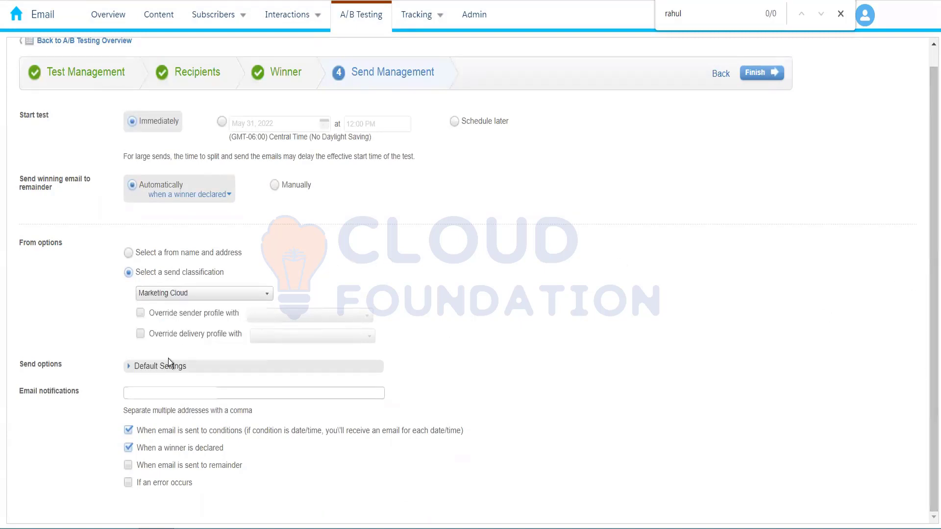
pyautogui.click(130, 367)
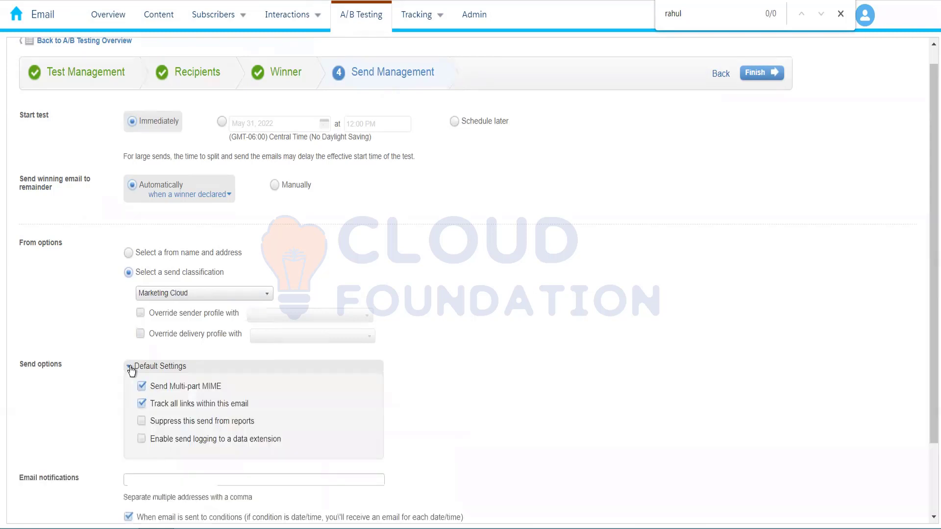
# Collapse the default send options and turn off notifications for emails sent to conditions and for a declared winner.
pyautogui.click(130, 367)
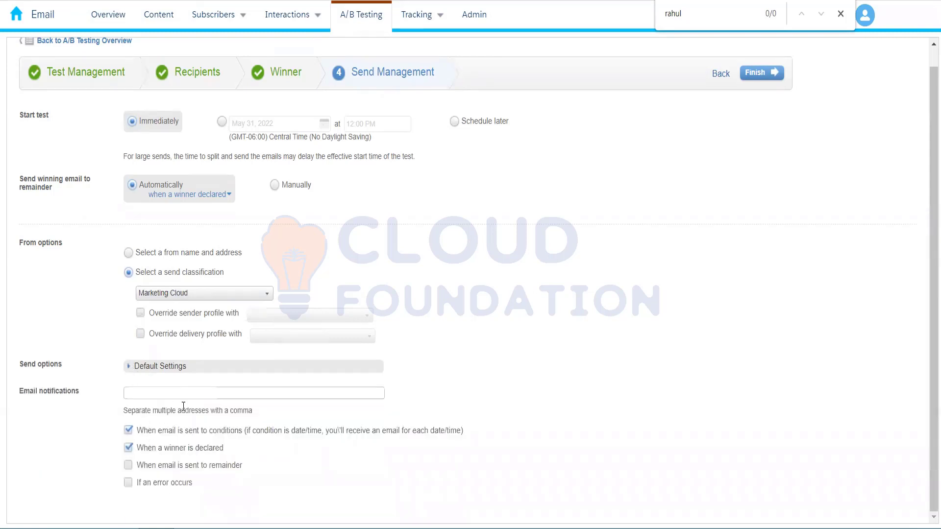
pyautogui.click(129, 430)
pyautogui.click(129, 447)
pyautogui.scroll(1, 929, 193)
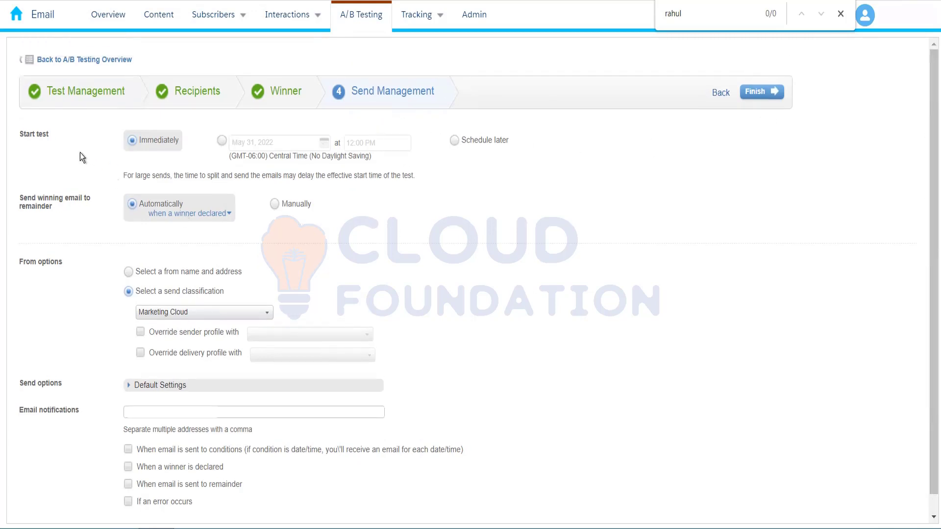
# Try to finish the test setup, and reselect sending the winning email automatically when a winner is declared.
pyautogui.click(764, 93)
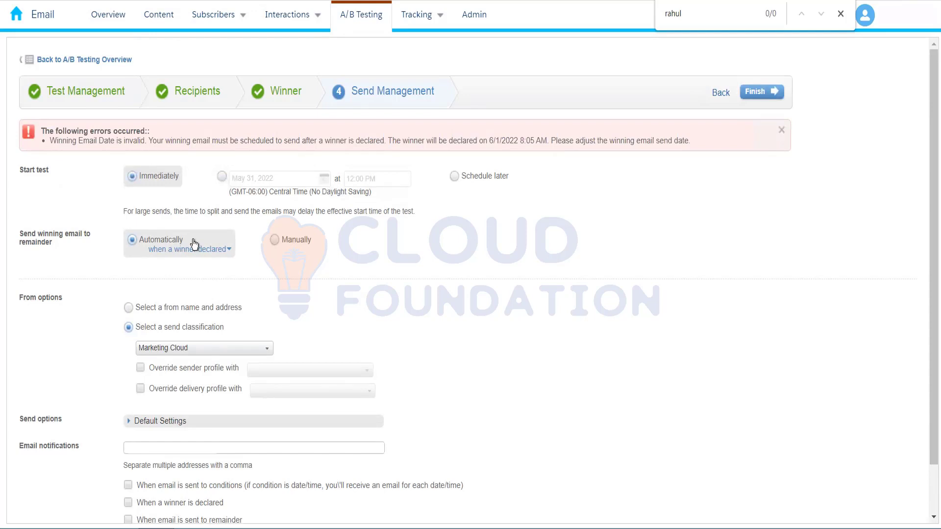
pyautogui.click(211, 250)
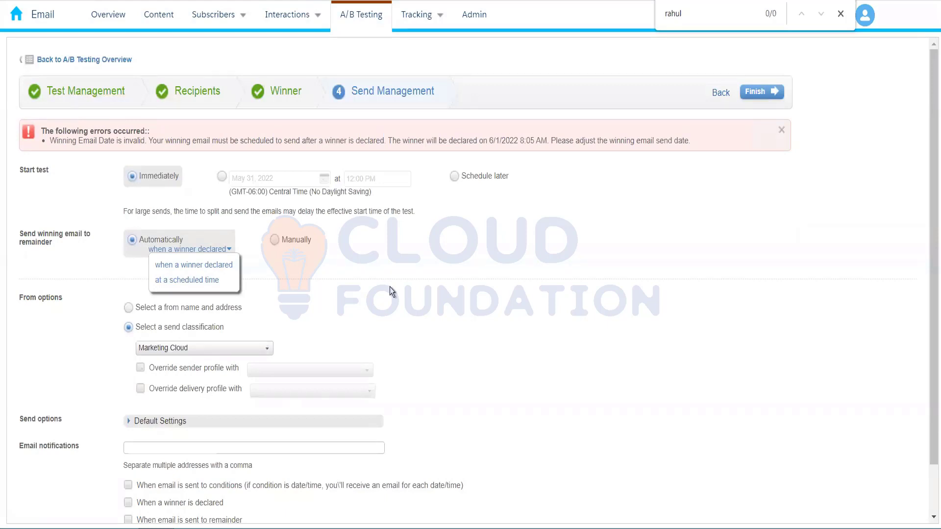
pyautogui.click(198, 267)
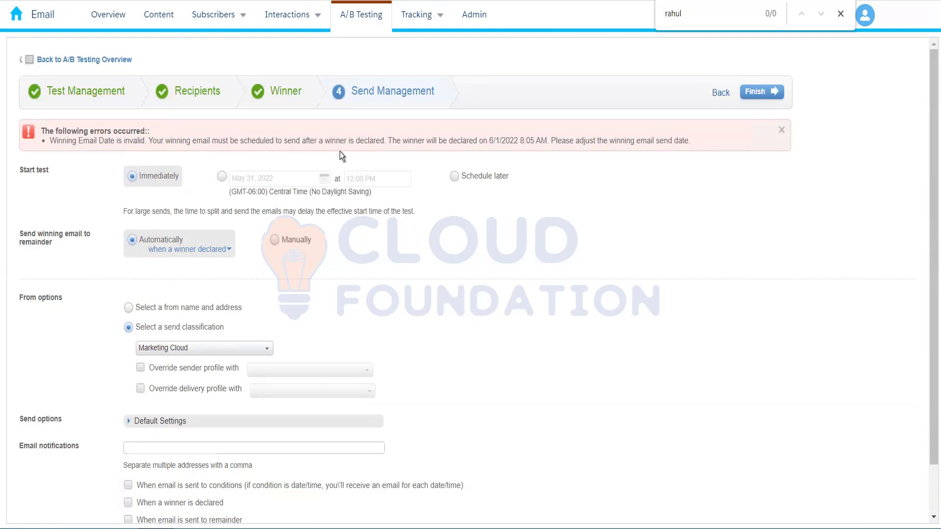
# Set the winning email to be sent automatically at a scheduled time on June 2, 2022.
pyautogui.click(212, 251)
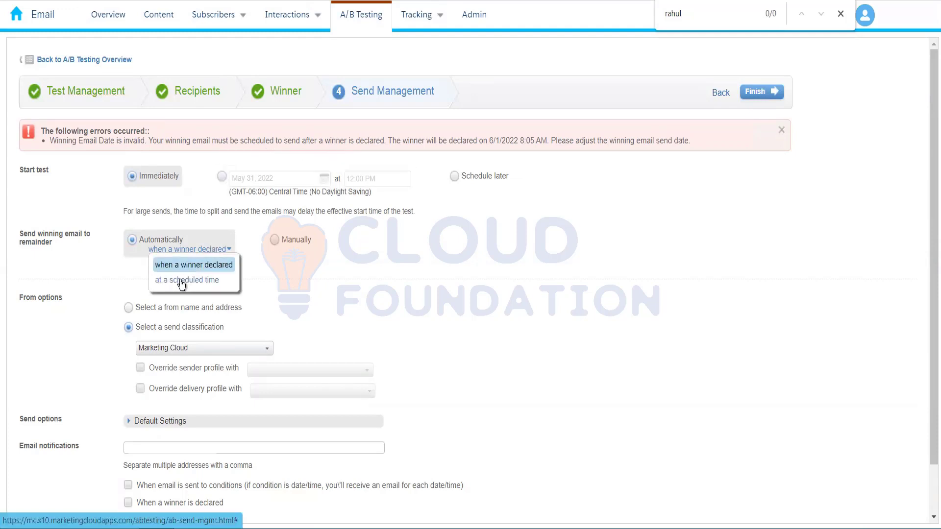
pyautogui.click(179, 283)
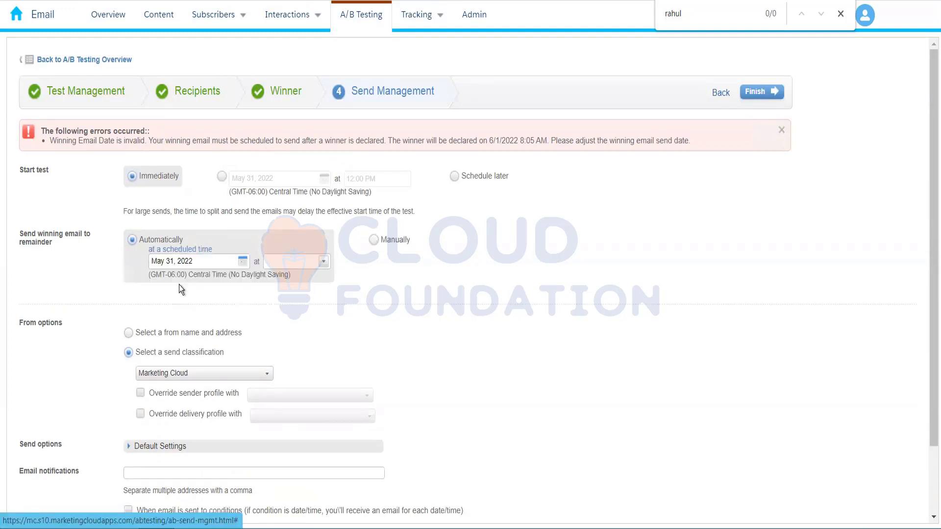
pyautogui.click(208, 267)
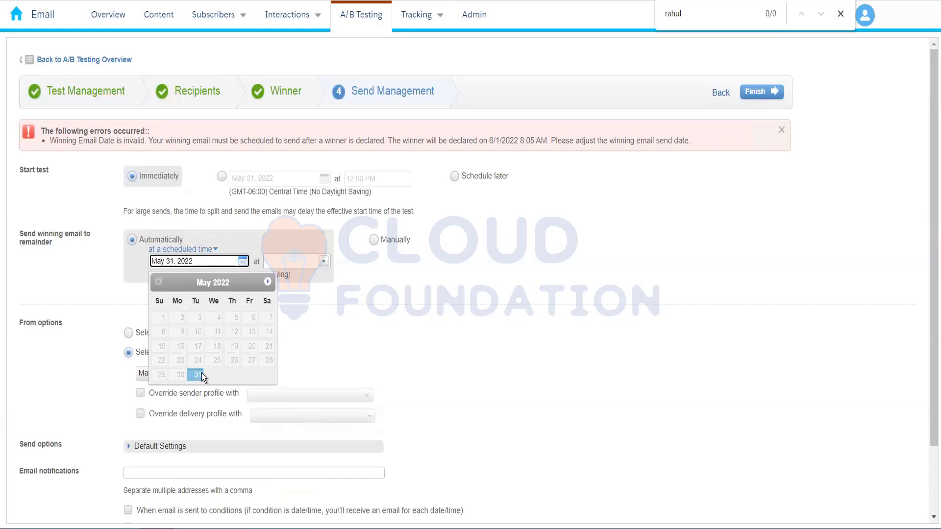
pyautogui.click(268, 282)
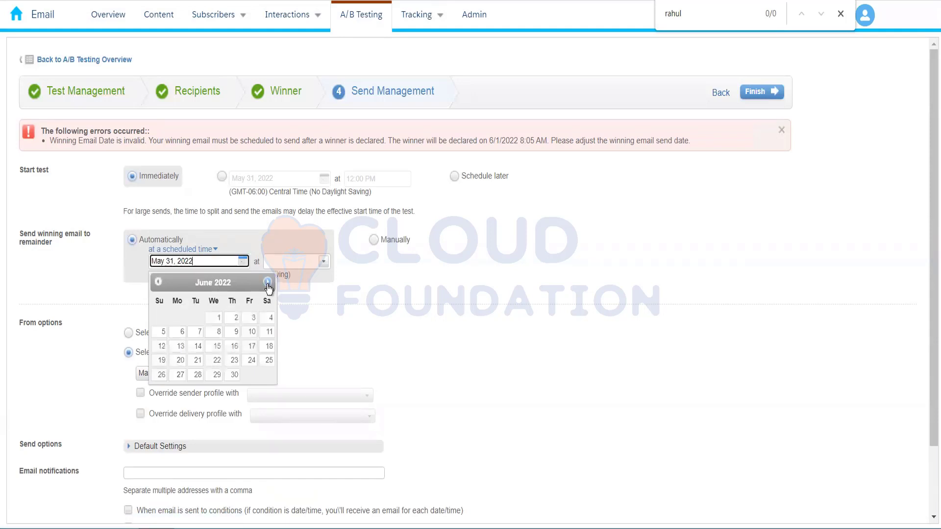
pyautogui.click(235, 320)
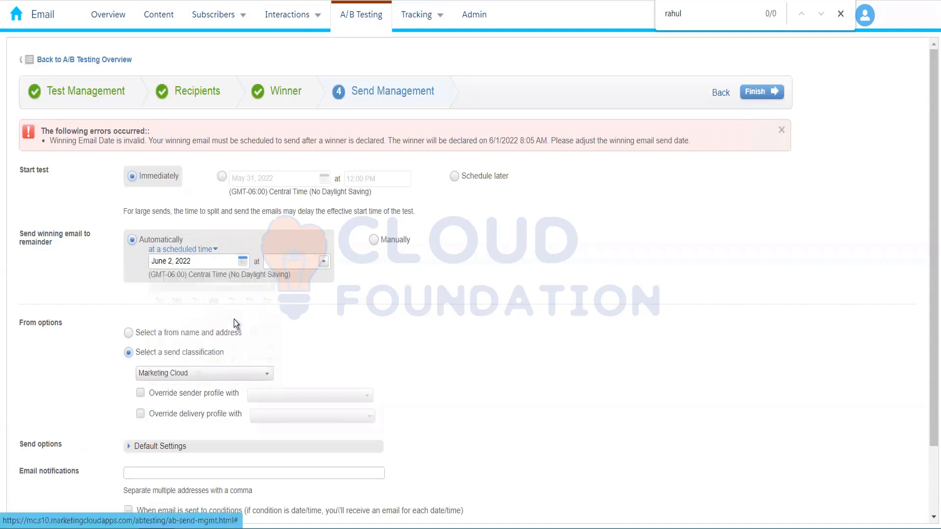
# Look through the available send times for the scheduled winning email and close the list.
pyautogui.click(308, 263)
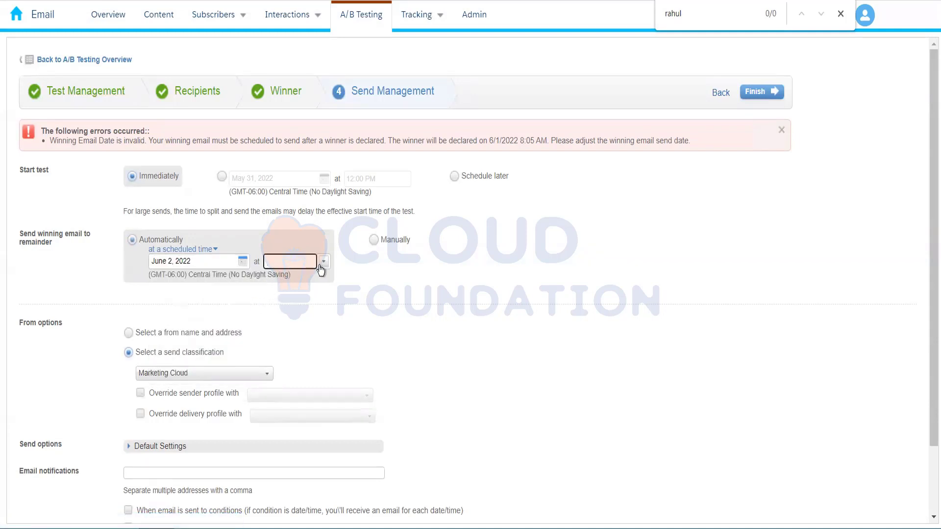
pyautogui.click(323, 261)
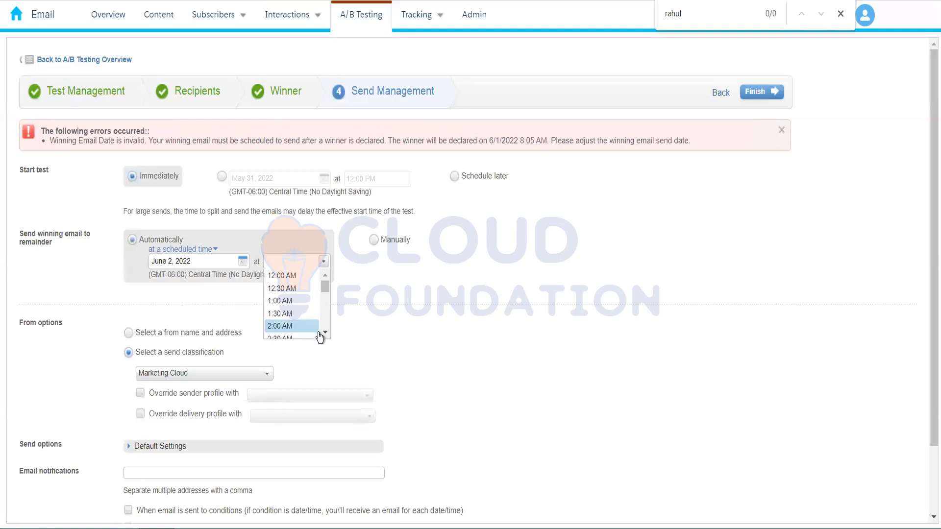
pyautogui.click(325, 332)
pyautogui.scroll(-4, 324, 333)
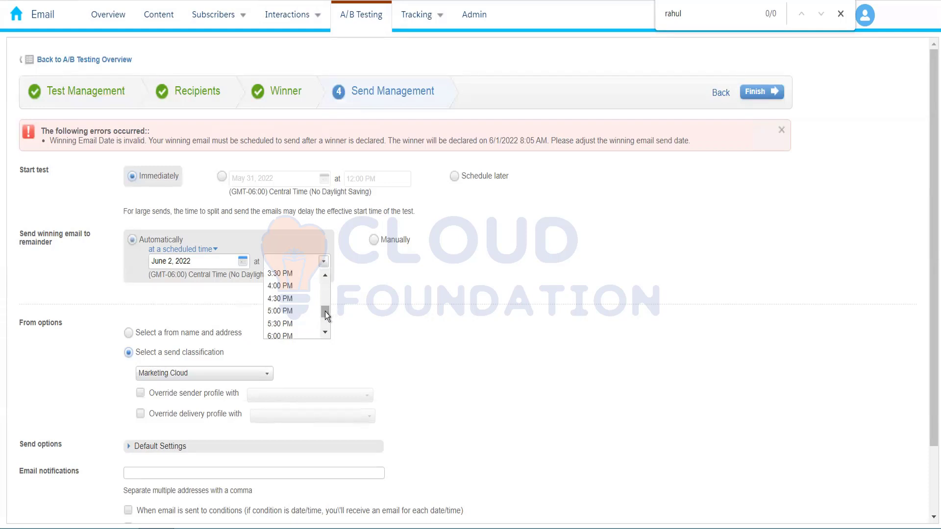
pyautogui.moveTo(325, 312); pyautogui.dragTo(326, 282)
pyautogui.click(386, 255)
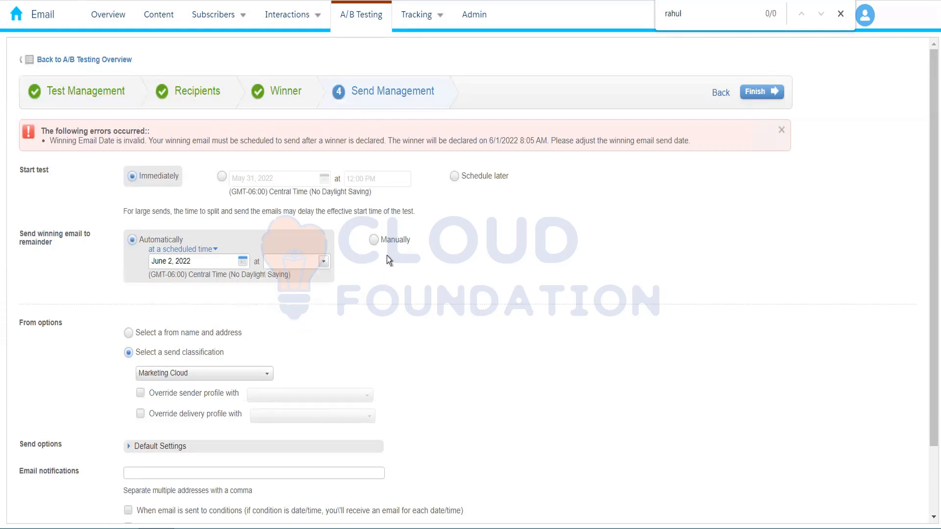
# Set the winning email to be sent to the remainder manually, then finish the setup and confirm the A/B test details.
pyautogui.click(375, 240)
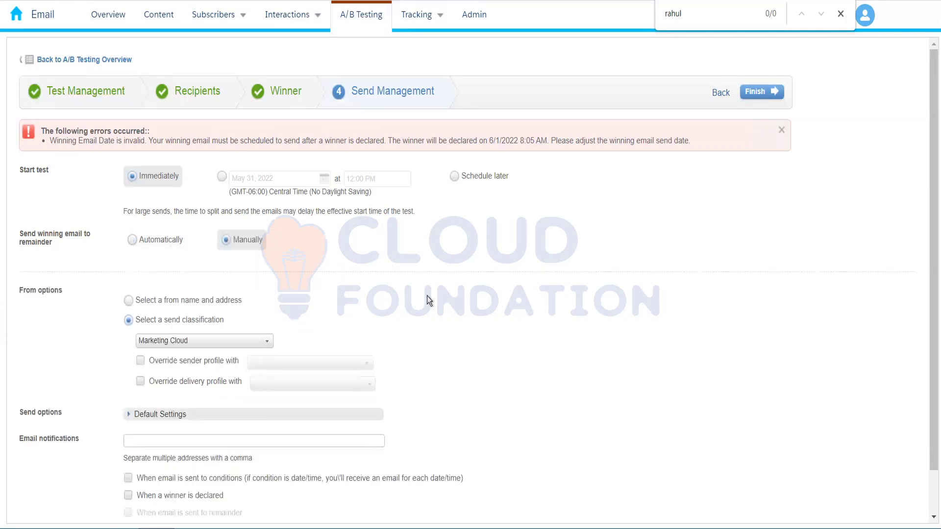
pyautogui.click(758, 97)
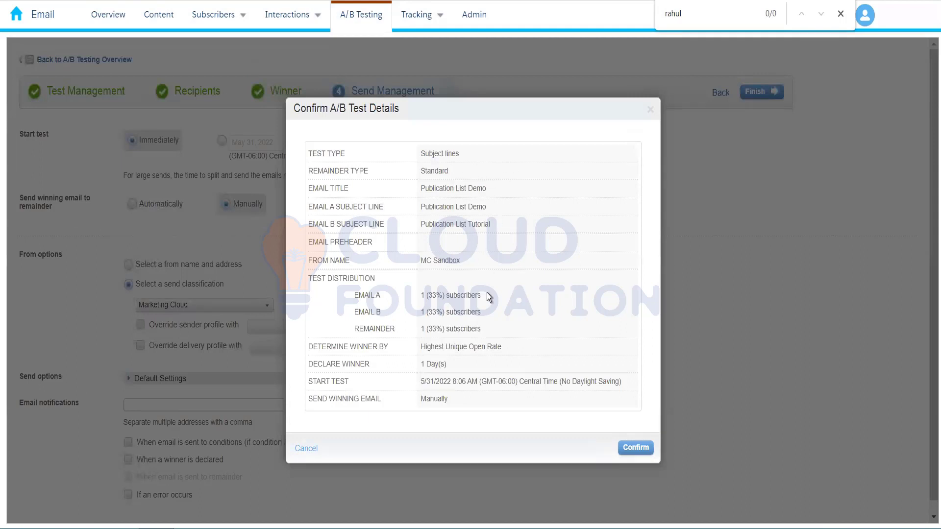
pyautogui.click(636, 447)
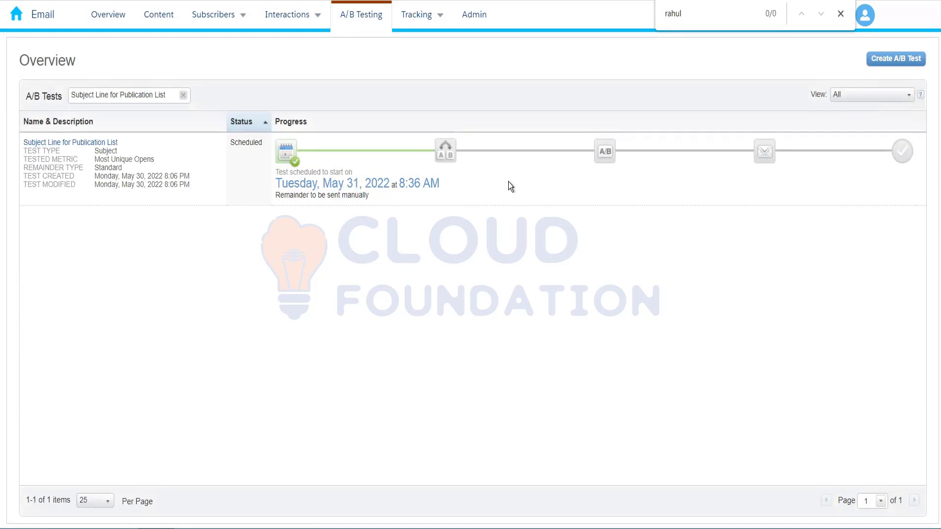
# Examine the details of each progress stage of the Subject Line for Publication List test, from Created to Complete.
pyautogui.moveTo(290, 155)
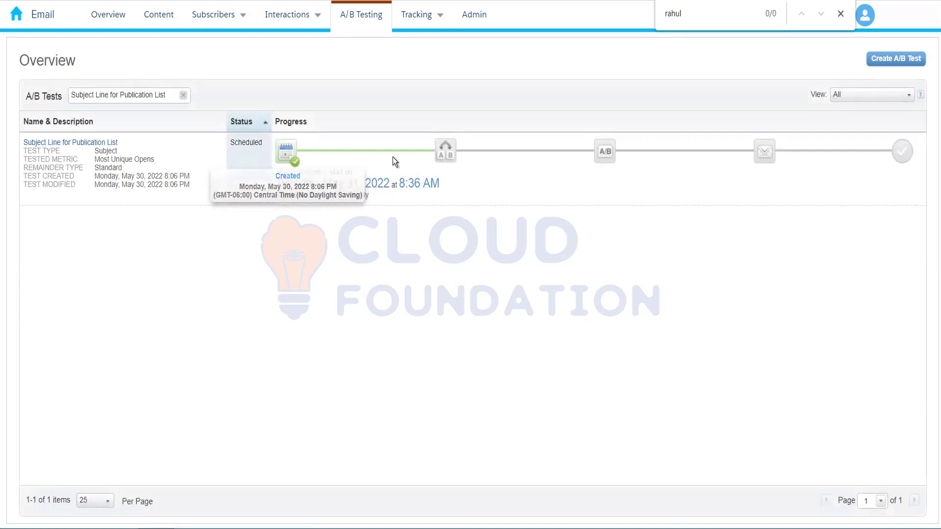
pyautogui.moveTo(446, 160)
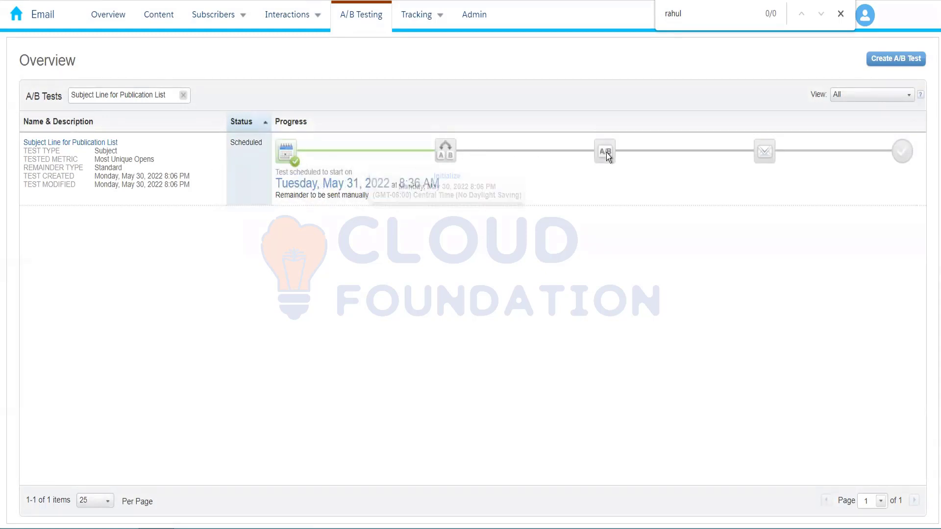
pyautogui.moveTo(607, 152)
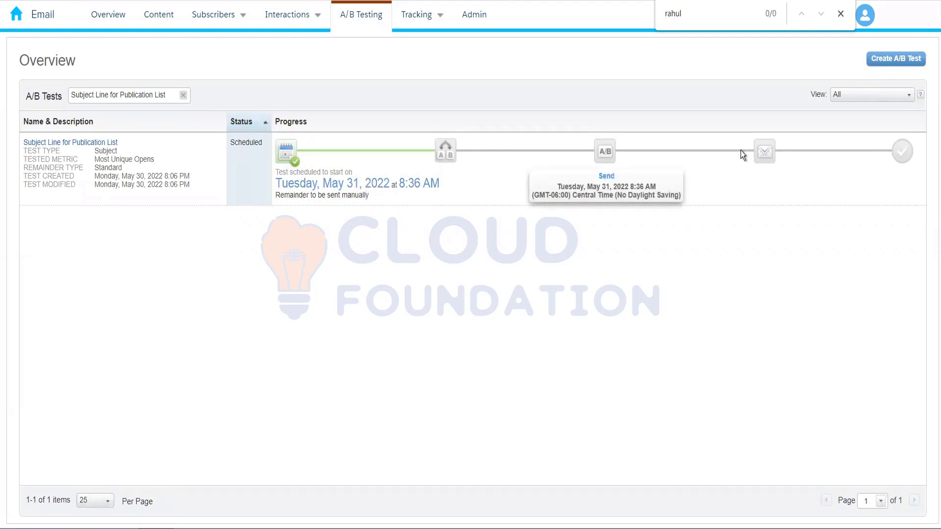
pyautogui.moveTo(763, 154)
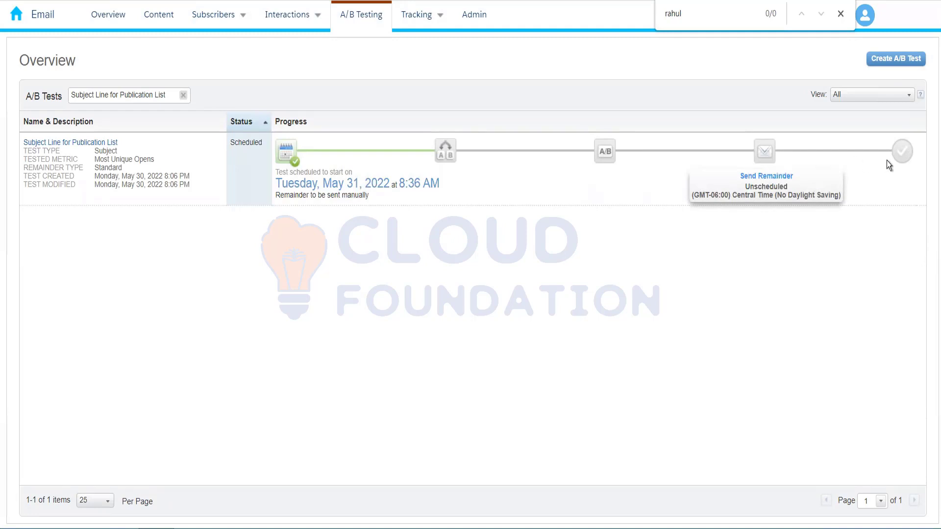
pyautogui.moveTo(898, 156)
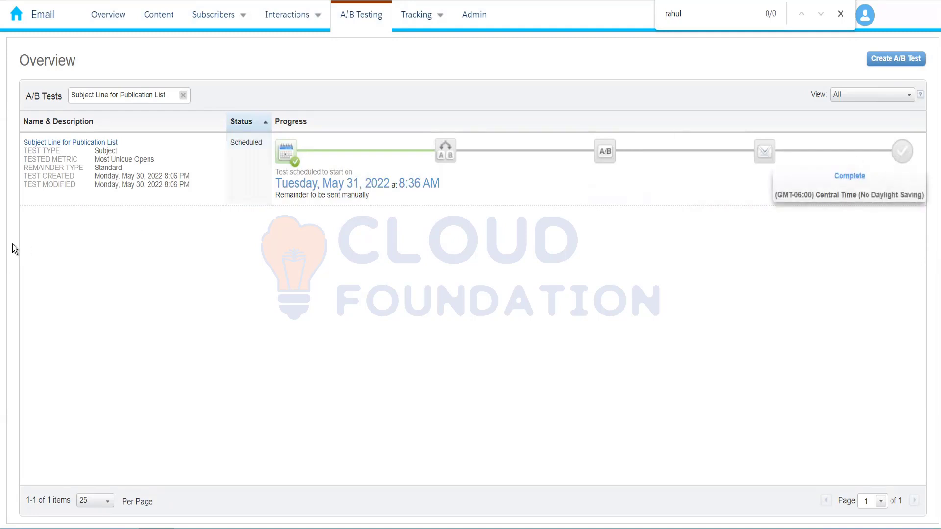